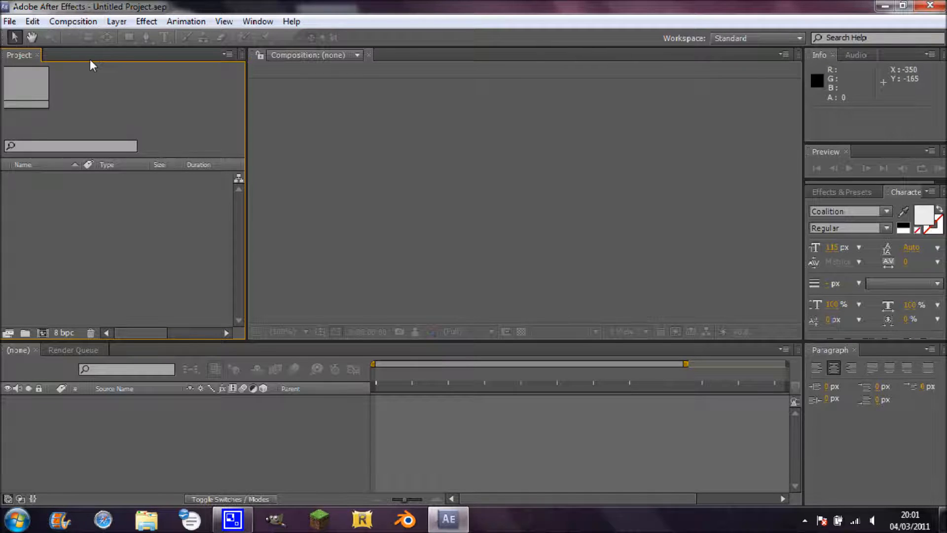
Create a new composition at 1280 x 720, 30 frames per second, 10 seconds long with a black background.
click(73, 22)
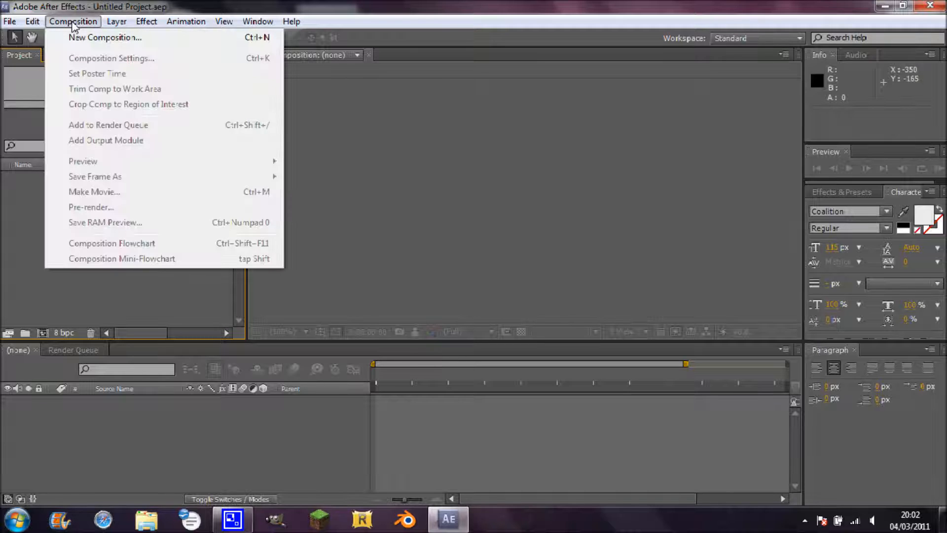
click(105, 39)
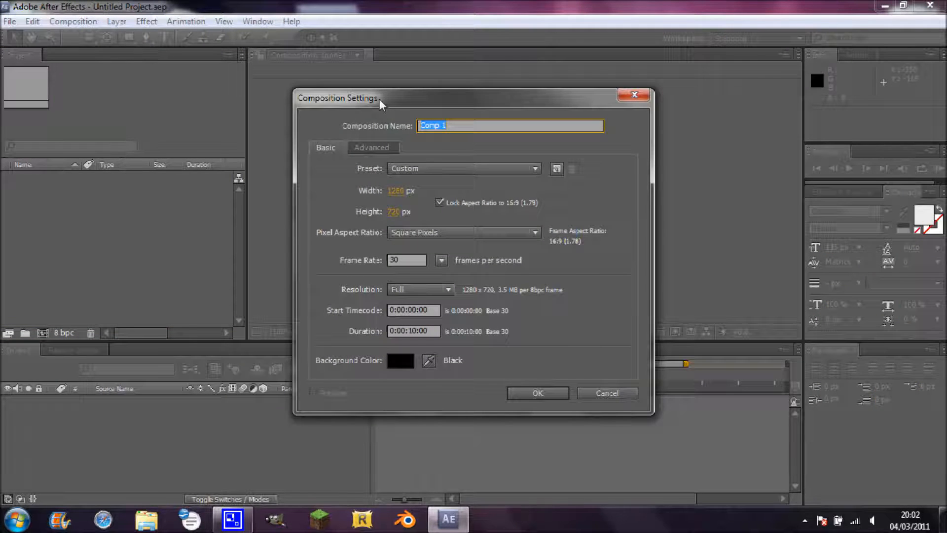
click(456, 127)
drag(457, 127, 420, 125)
click(473, 129)
click(415, 331)
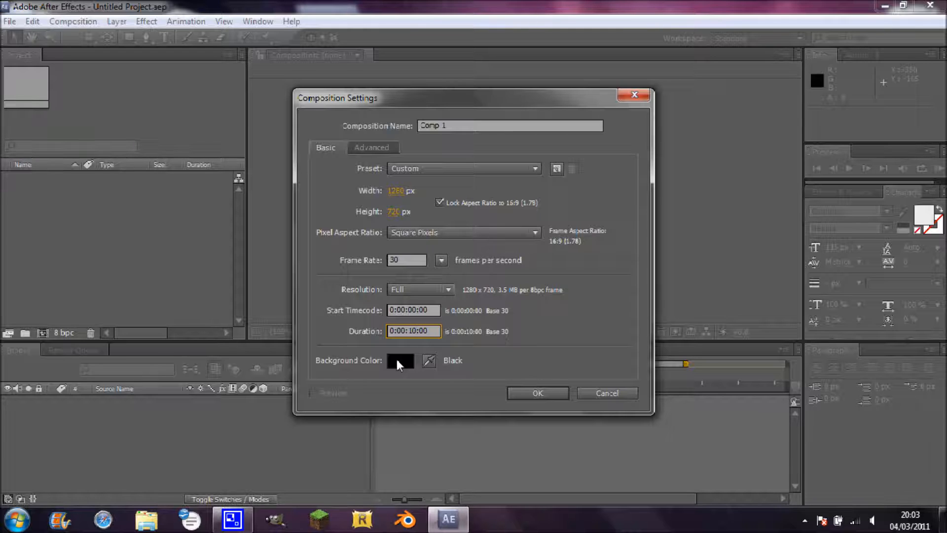
click(536, 393)
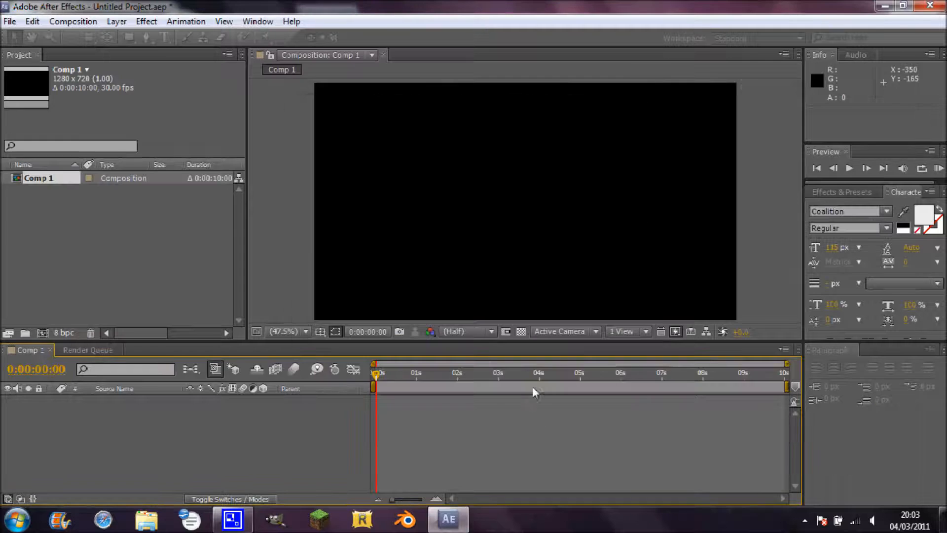
Add a black solid layer of 1280 x 720 pixels to the composition.
click(117, 21)
mouse_move(143, 25)
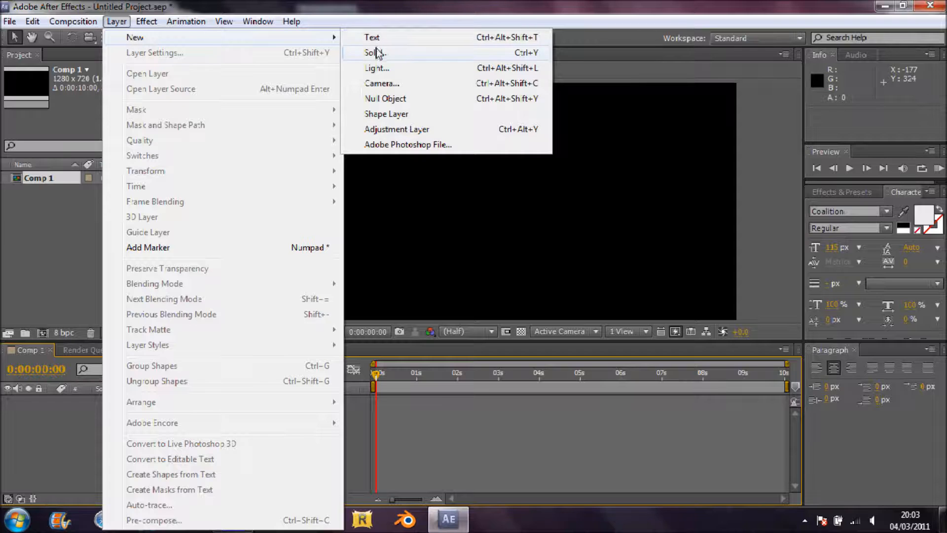
click(377, 53)
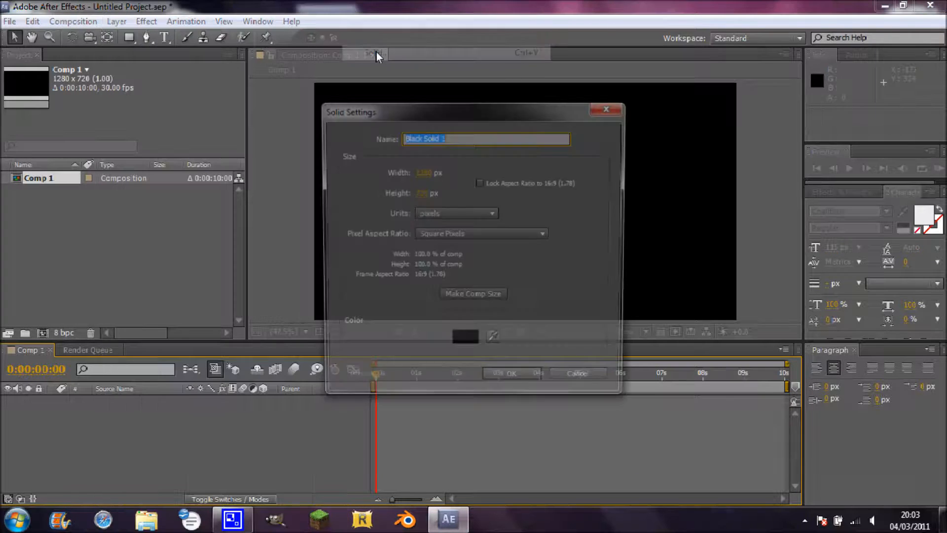
double_click(443, 138)
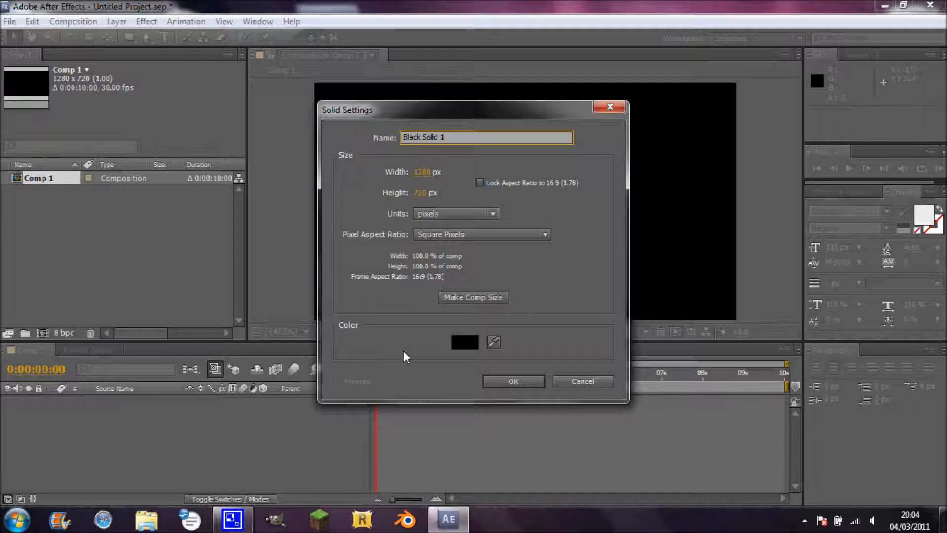
click(511, 382)
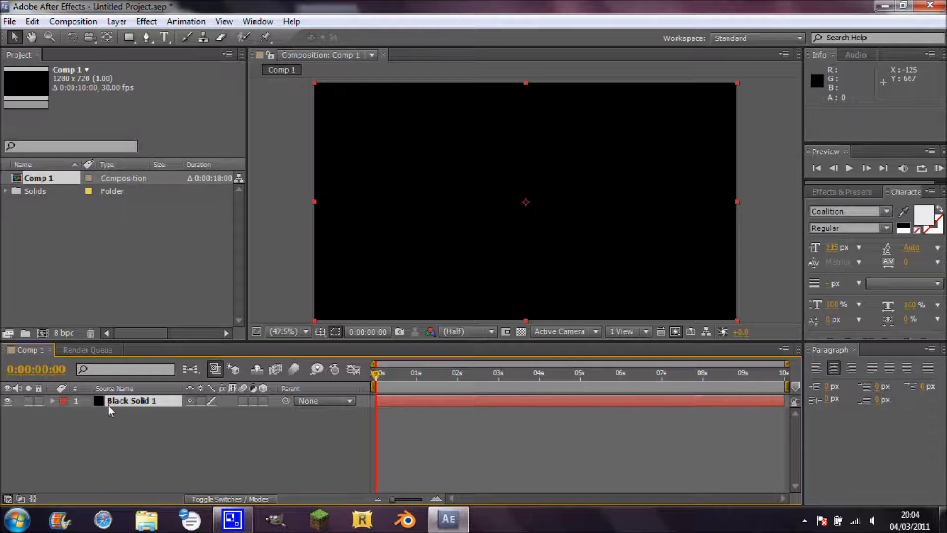
Import desktop wallpaper1.png and place it centred in the composition above the black solid.
click(12, 21)
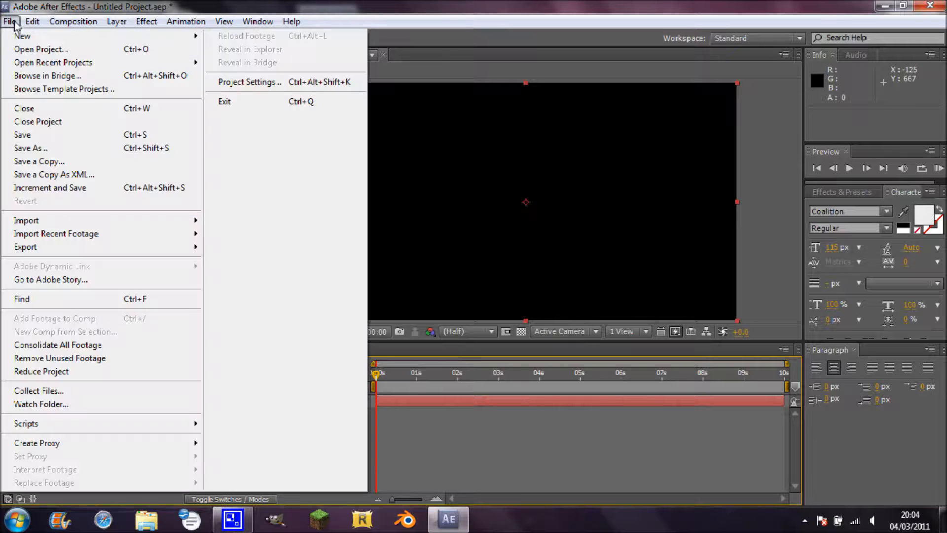
mouse_move(184, 226)
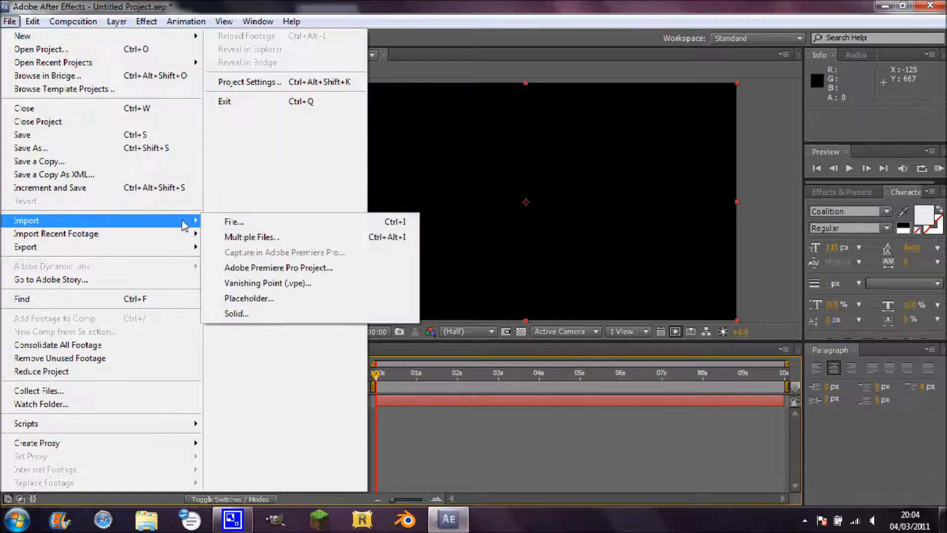
click(223, 222)
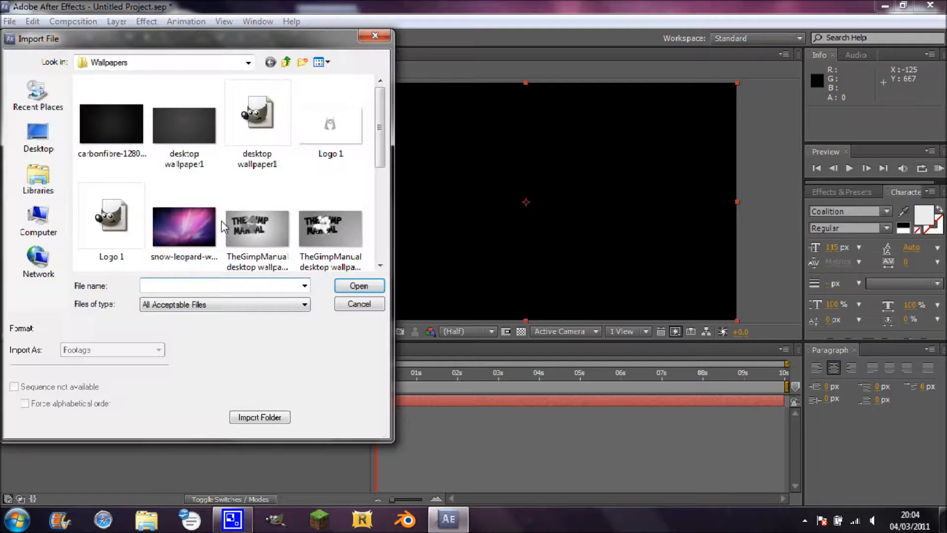
double_click(182, 145)
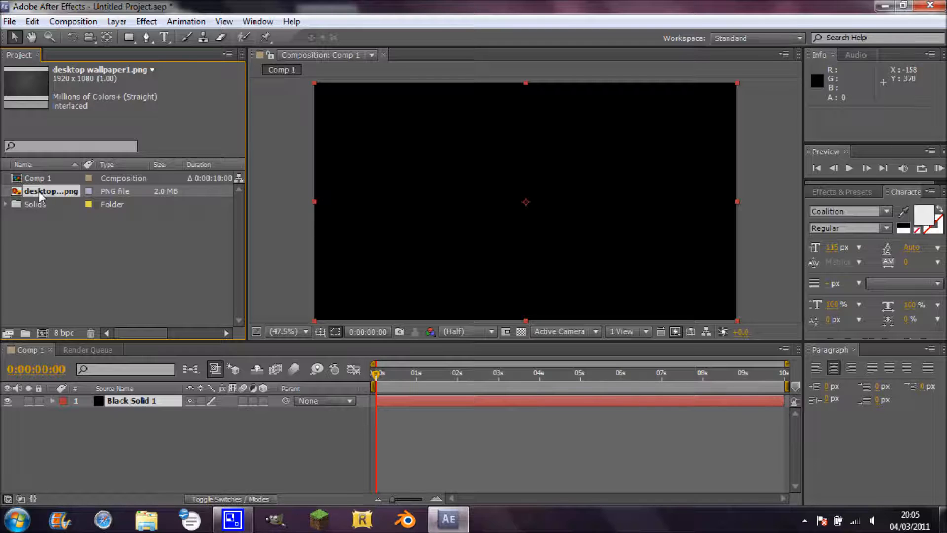
drag(39, 192, 525, 203)
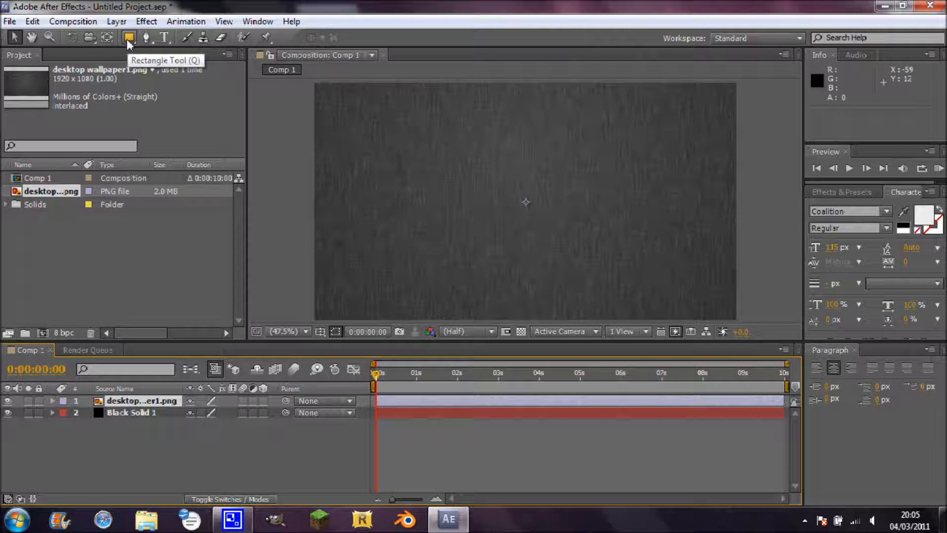
Mask the wallpaper layer with a large ellipse filling most of the frame and feather the mask by about 266 pixels.
drag(127, 39, 182, 68)
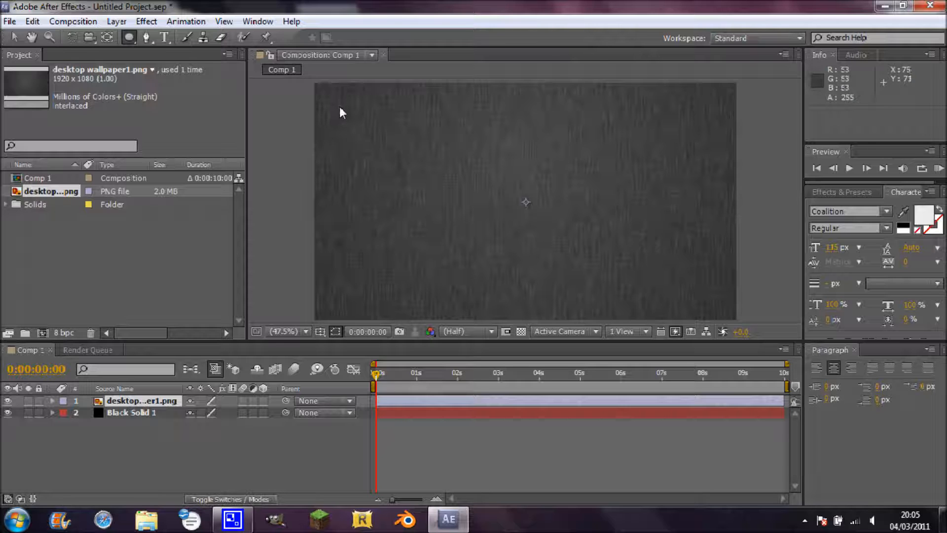
drag(340, 106, 714, 296)
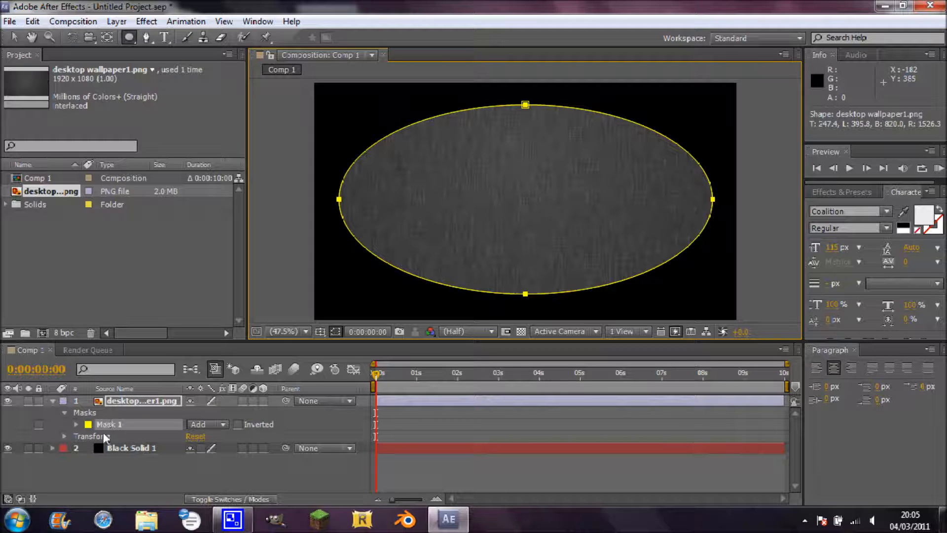
click(77, 425)
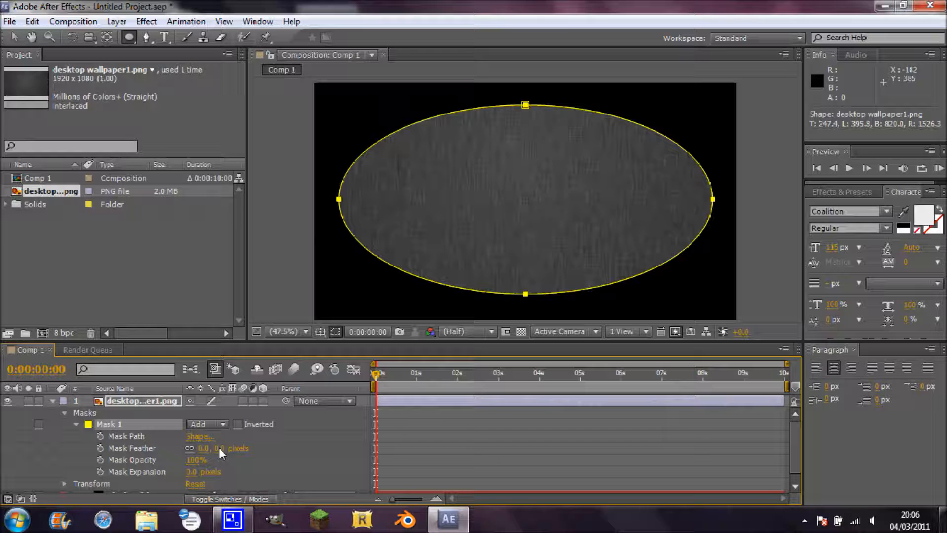
drag(219, 448, 413, 457)
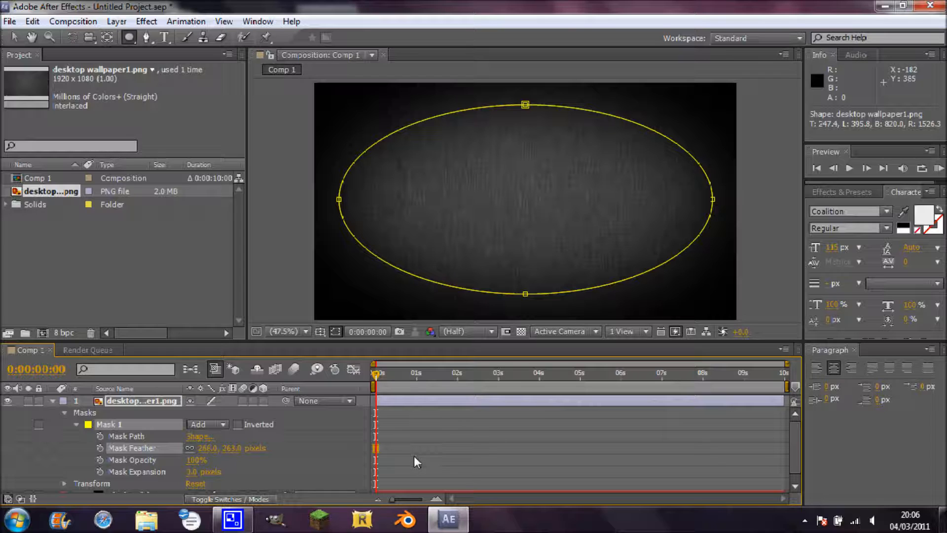
drag(416, 458, 417, 458)
drag(239, 446, 254, 313)
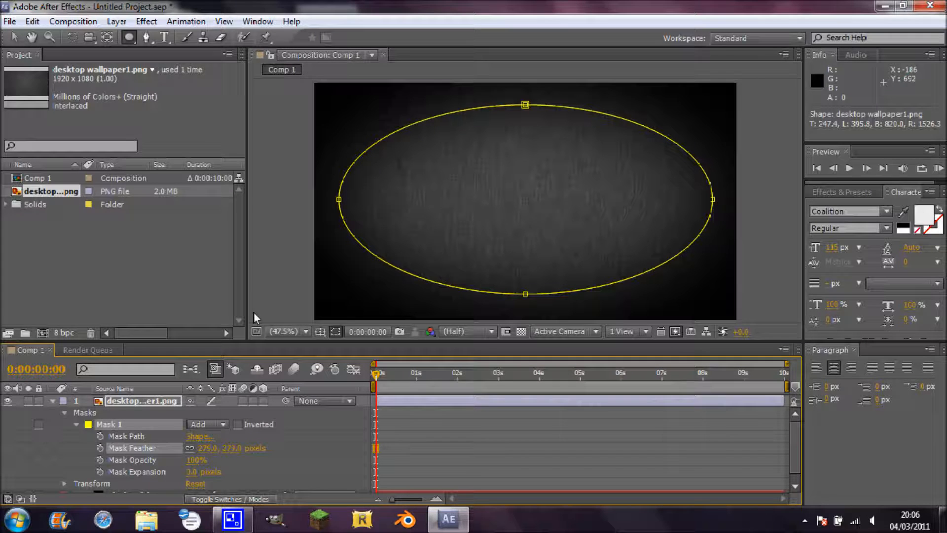
click(53, 400)
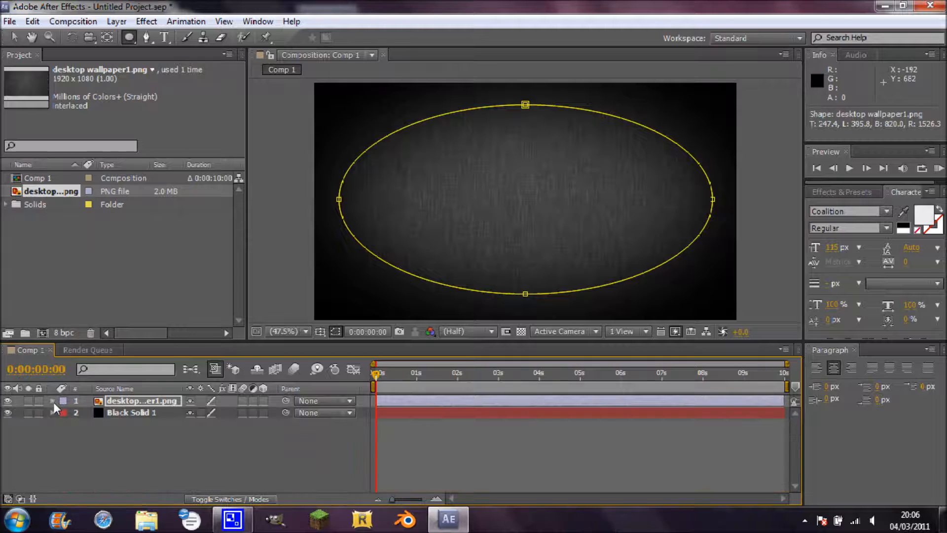
Add a text layer above the wallpaper reading "PureGFX1".
click(113, 412)
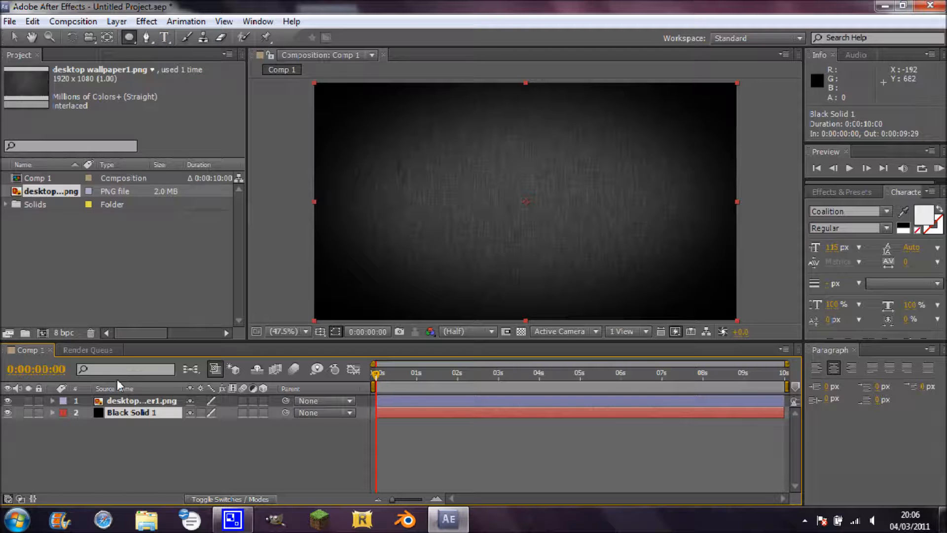
click(122, 399)
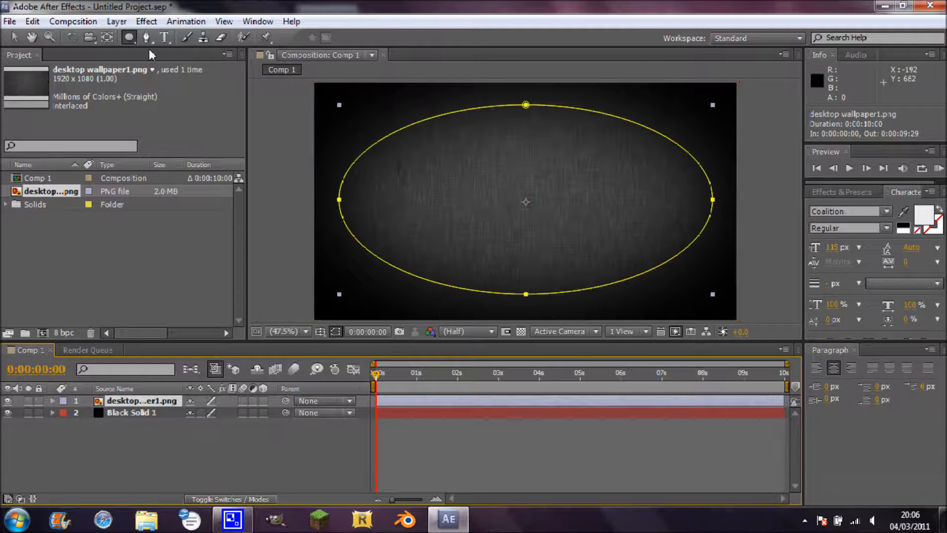
click(165, 37)
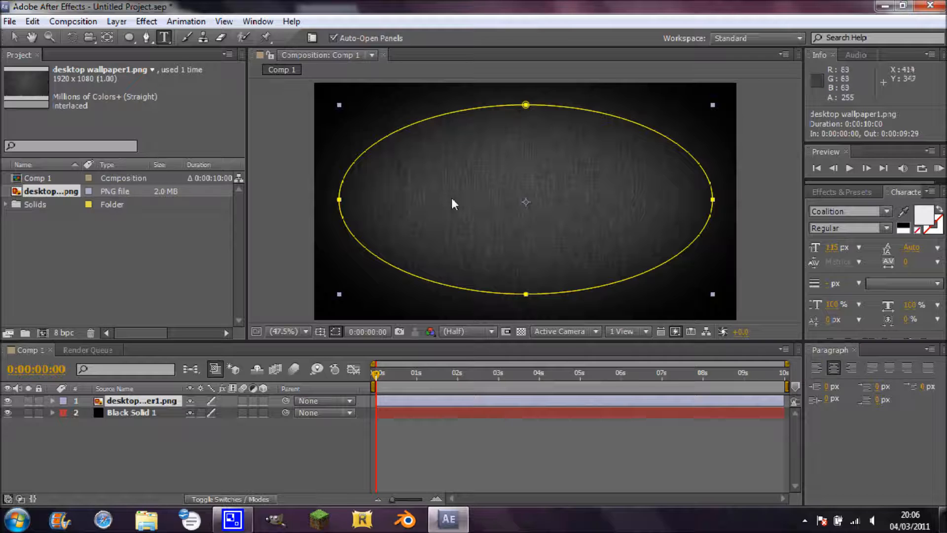
click(571, 203)
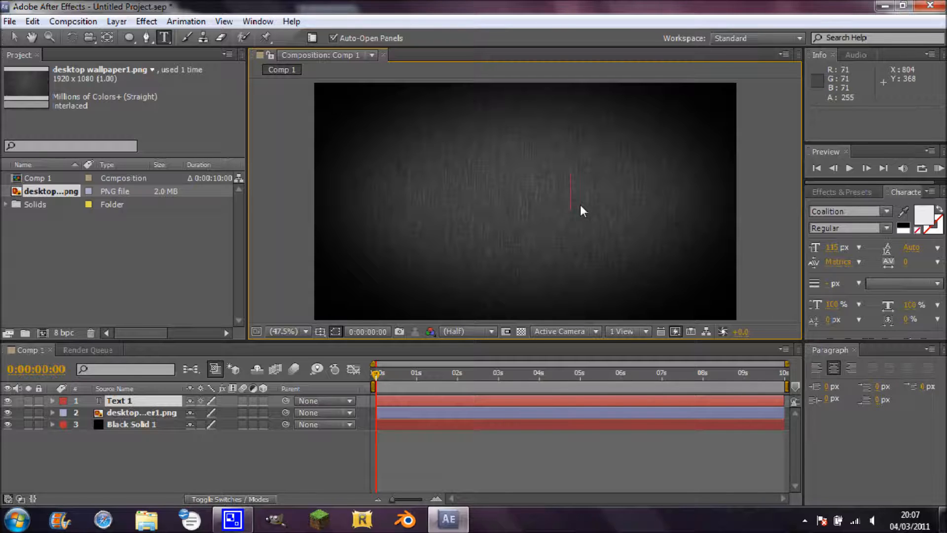
text(P)
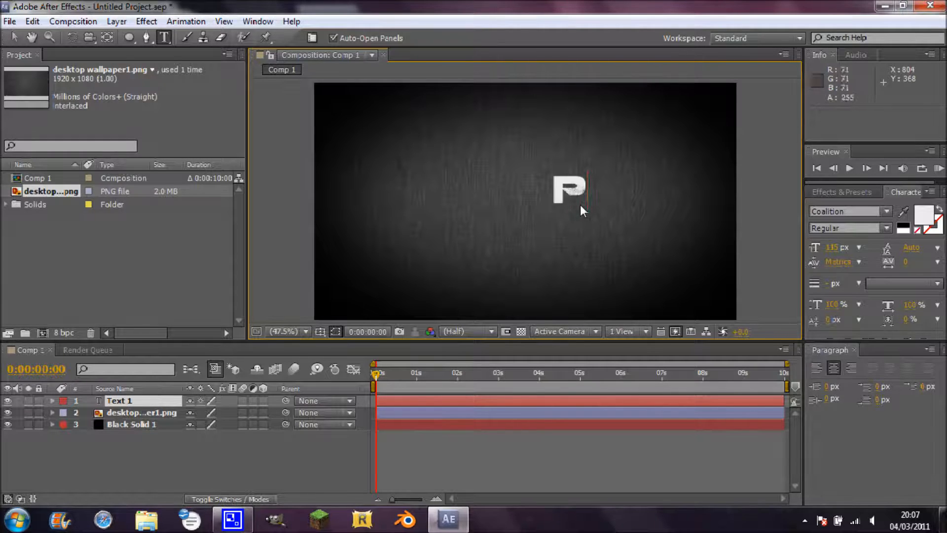
text(UREGFX)
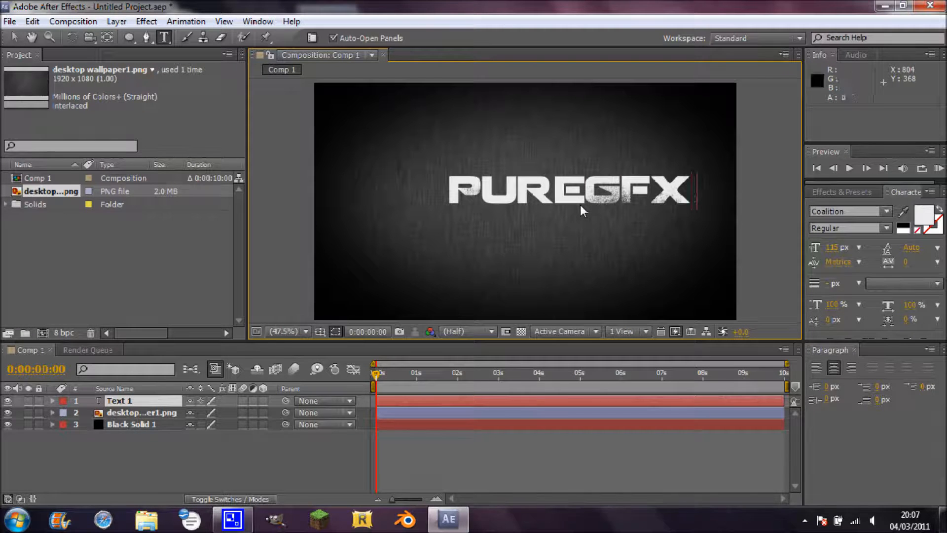
text(!)
key(BackSpace)
text(1)
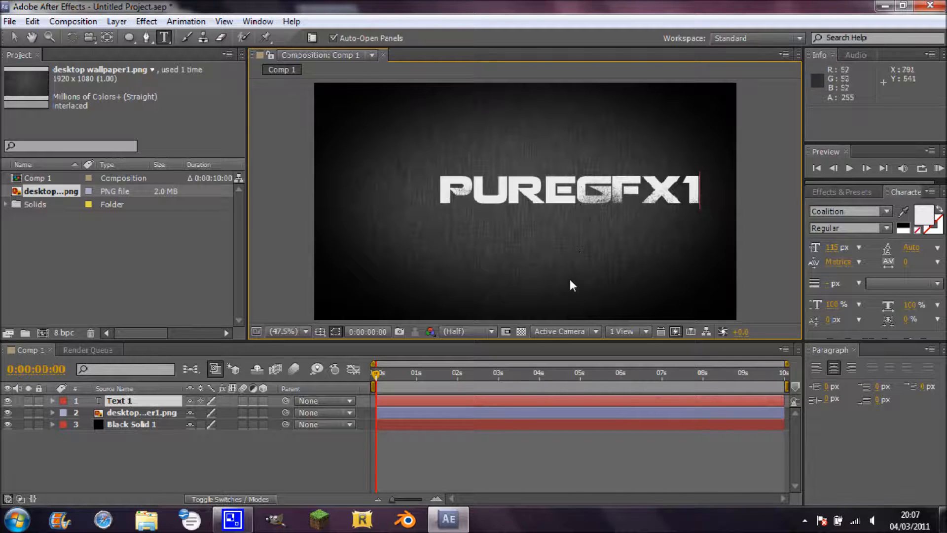
Move the PureGFX1 text to the middle of the frame, at about 638, 394.
drag(568, 284, 523, 288)
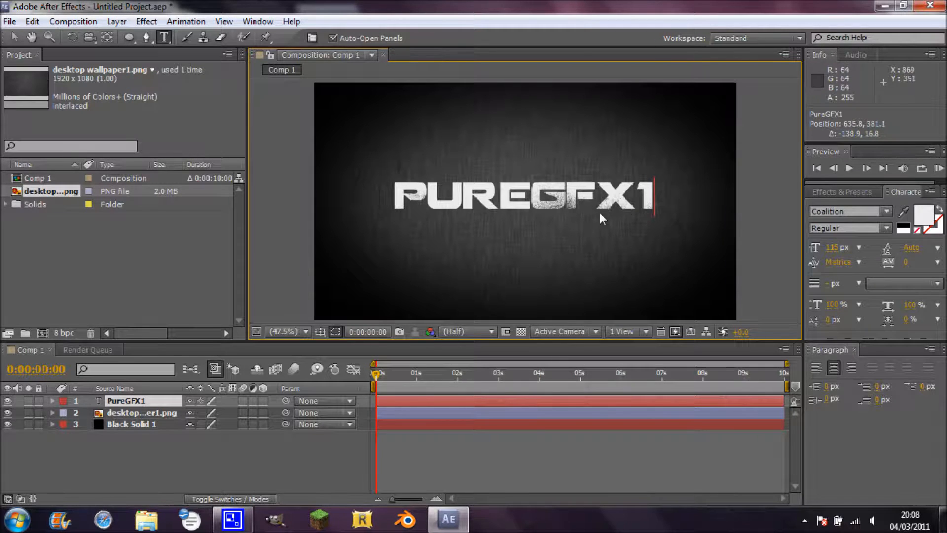
key(KP_Enter)
drag(616, 280, 615, 280)
drag(675, 274, 679, 274)
drag(679, 272, 680, 273)
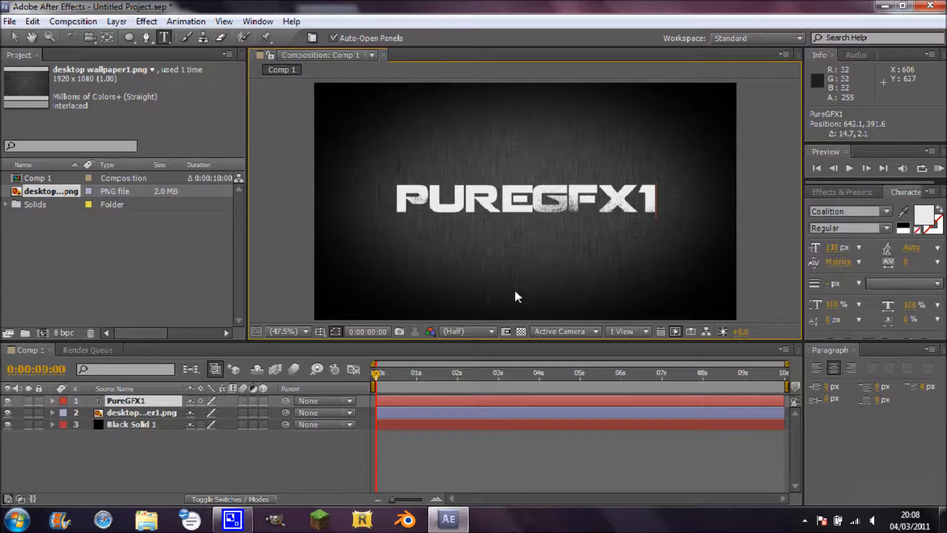
drag(514, 290, 513, 290)
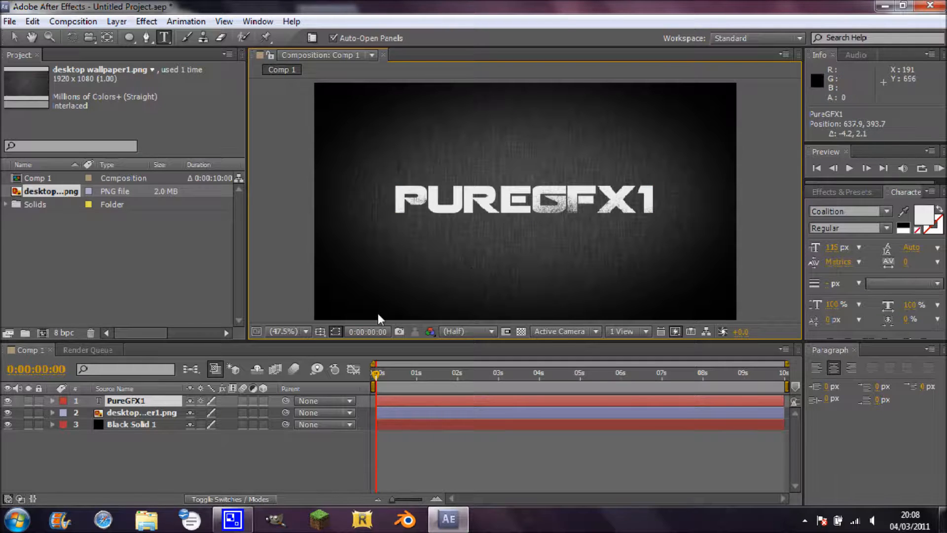
Start keyframing the PureGFX1 text's scale at 0 seconds, trying 2750% before reducing it to 120%.
click(52, 400)
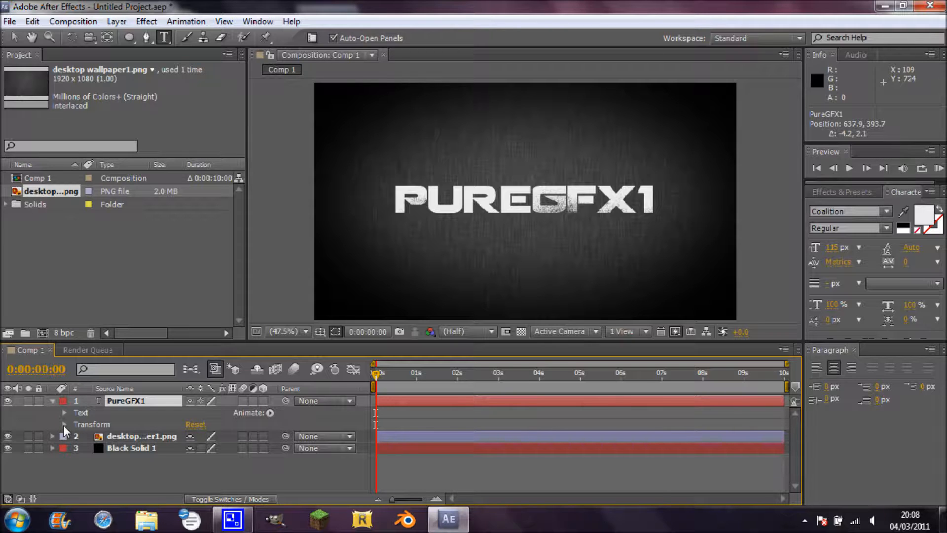
click(64, 424)
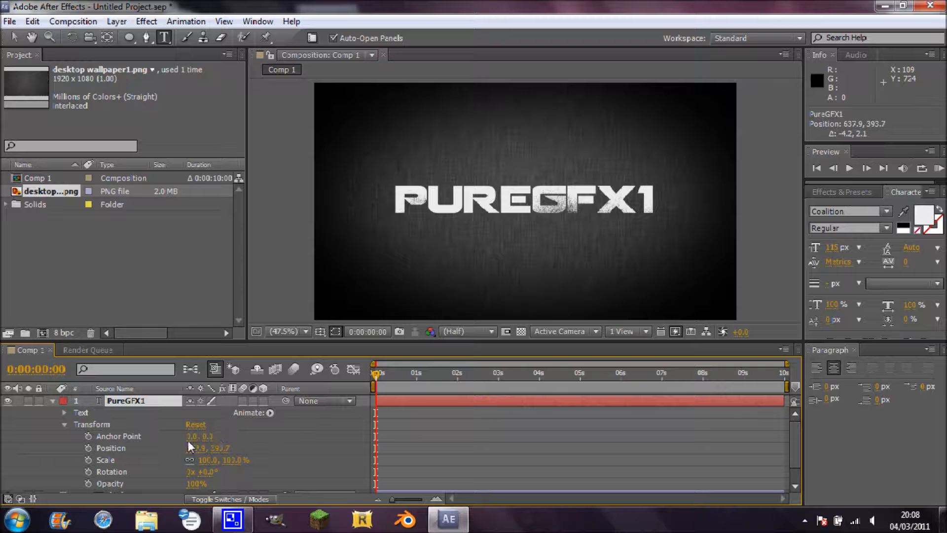
click(88, 460)
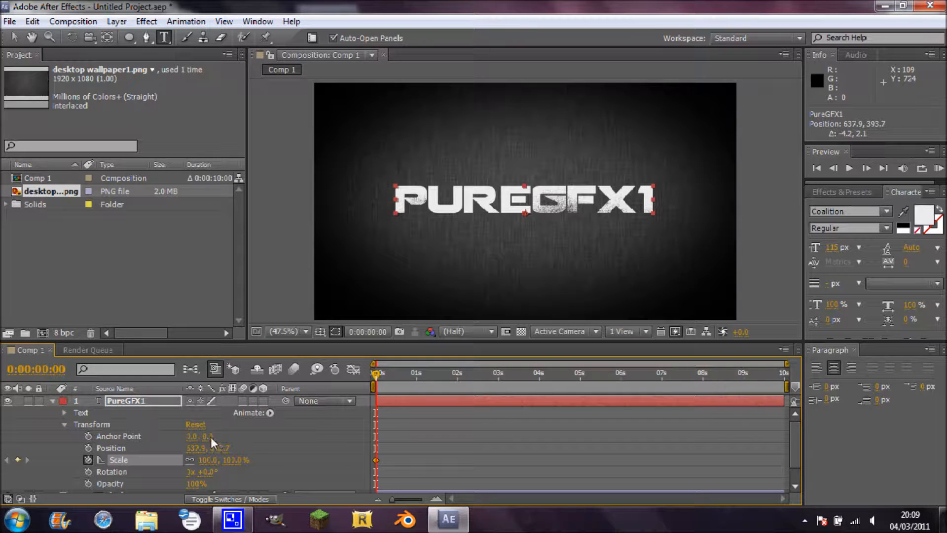
drag(224, 457, 447, 493)
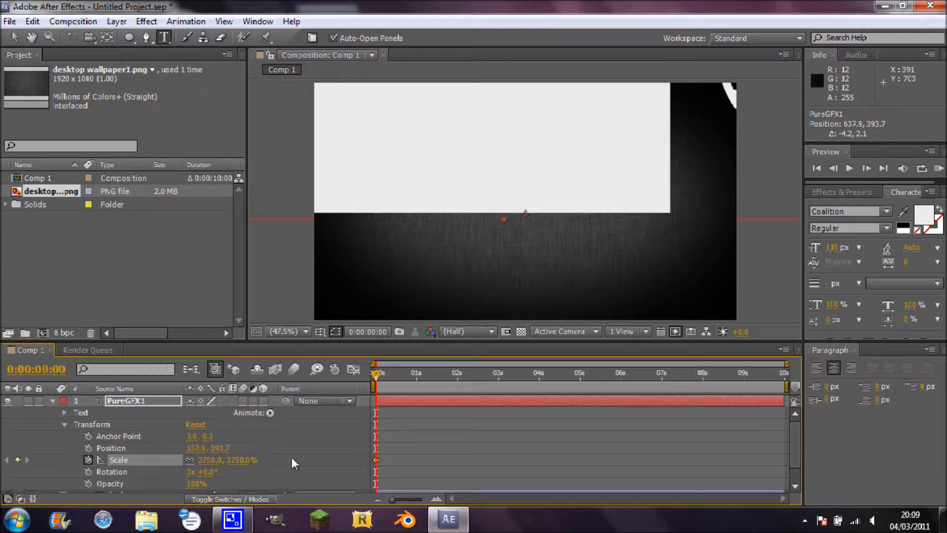
drag(242, 458, 51, 452)
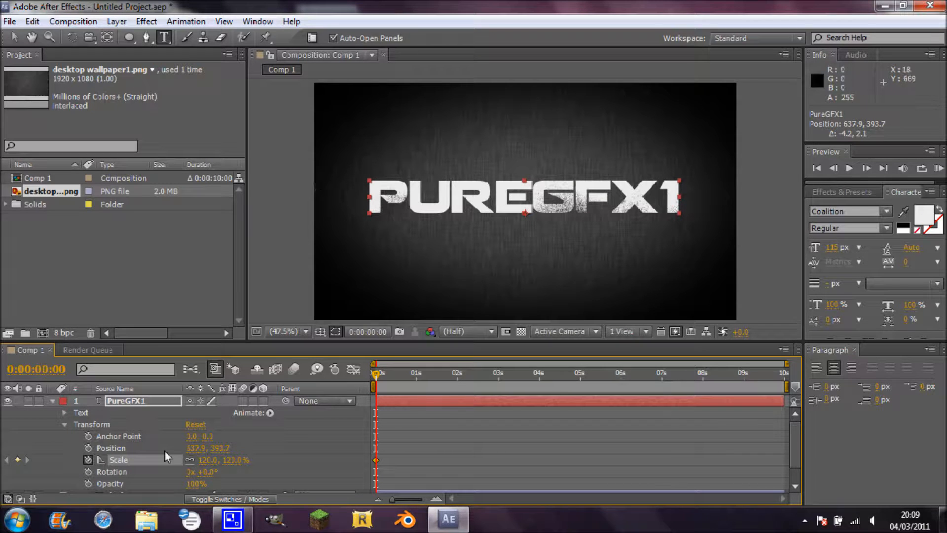
Move the PureGFX1 text slightly down, to about 636, 436.
click(131, 403)
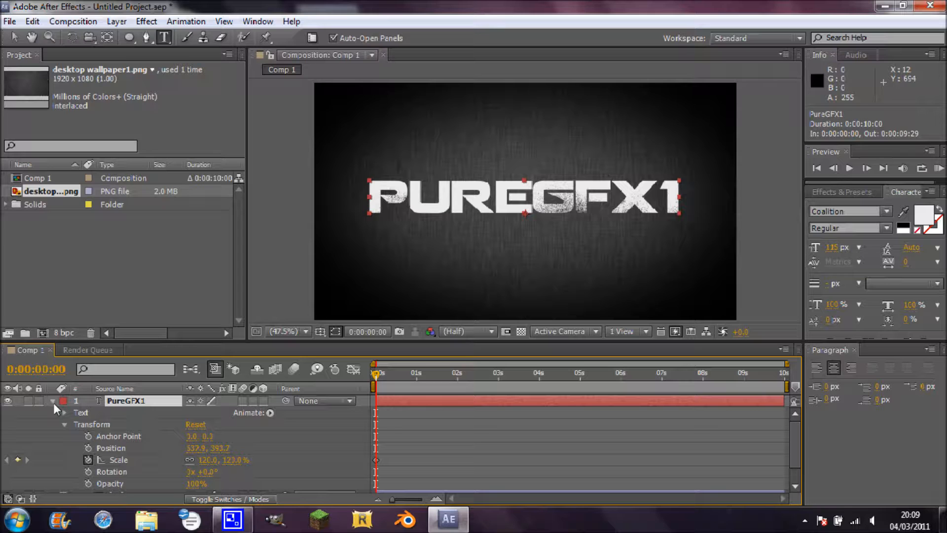
click(460, 209)
drag(465, 271, 466, 283)
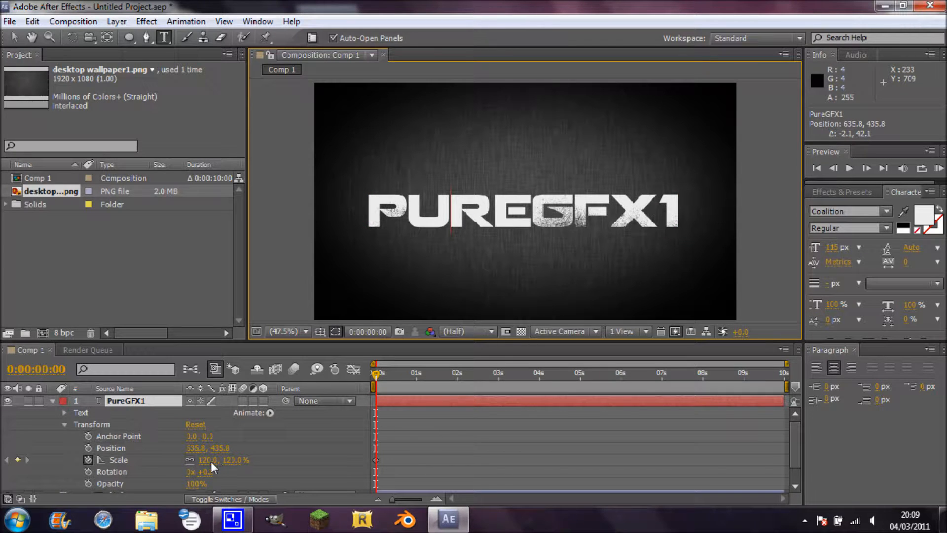
Animate the PureGFX1 text's scale from 2560% at 0 seconds down to 130% at 0:00:00:20.
drag(210, 463, 416, 497)
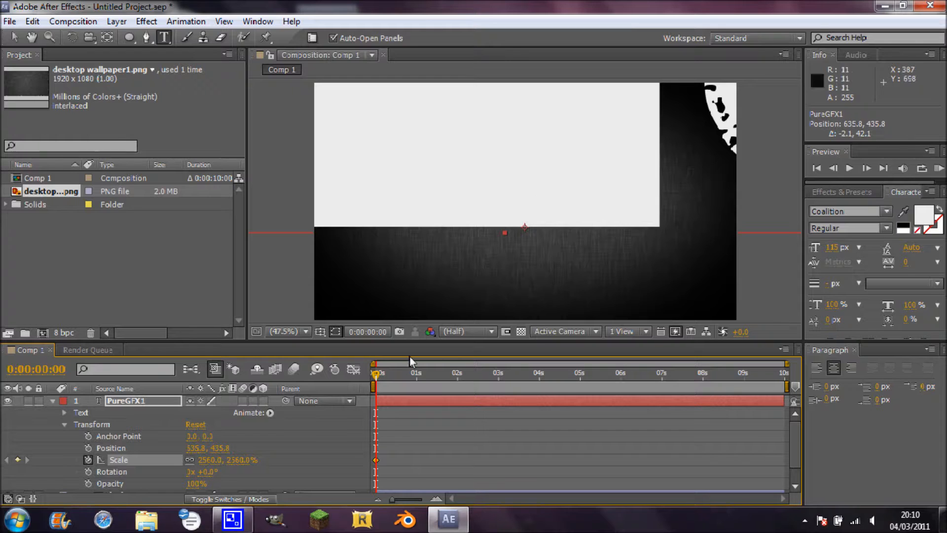
mouse_move(376, 462)
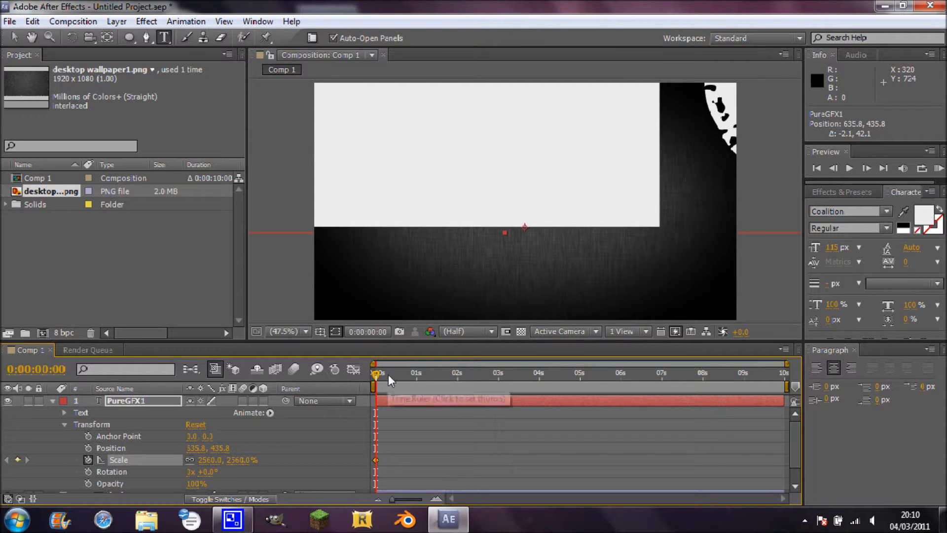
drag(376, 374, 403, 377)
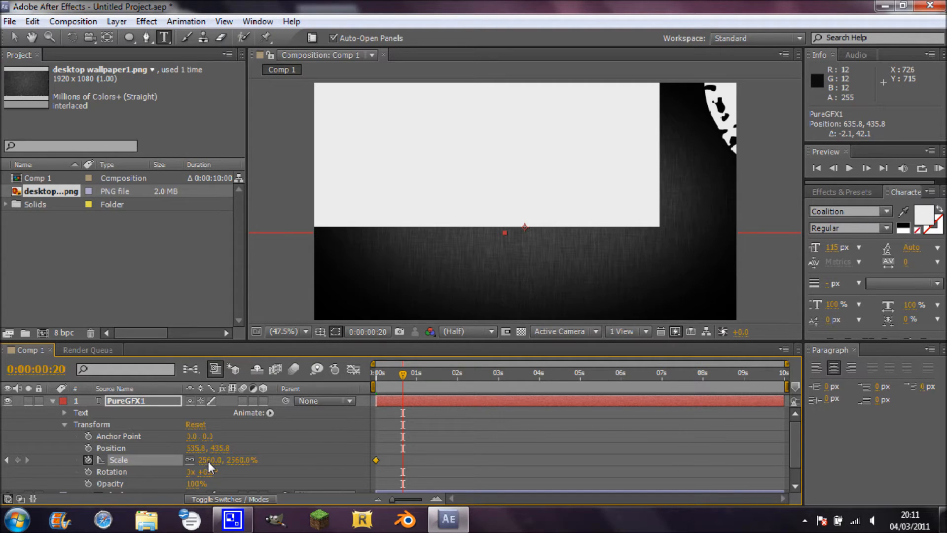
drag(209, 463, 43, 465)
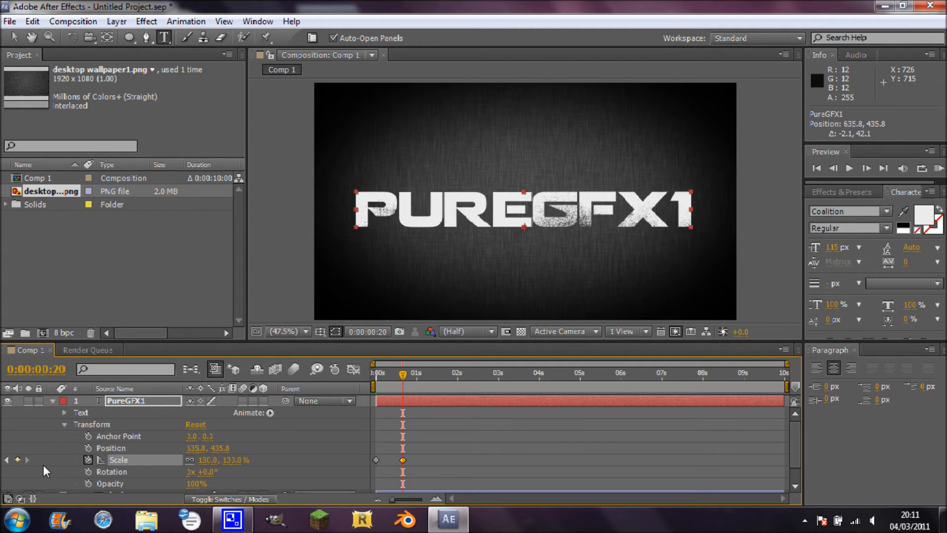